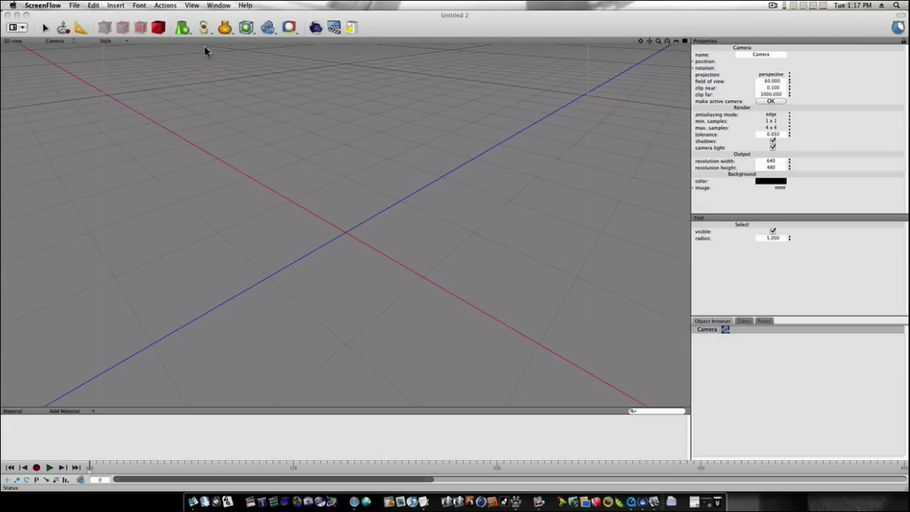
Add a box primitive and a ball primitive at the centre of the scene
{"action": "left_click", "coordinate": [183, 29]}
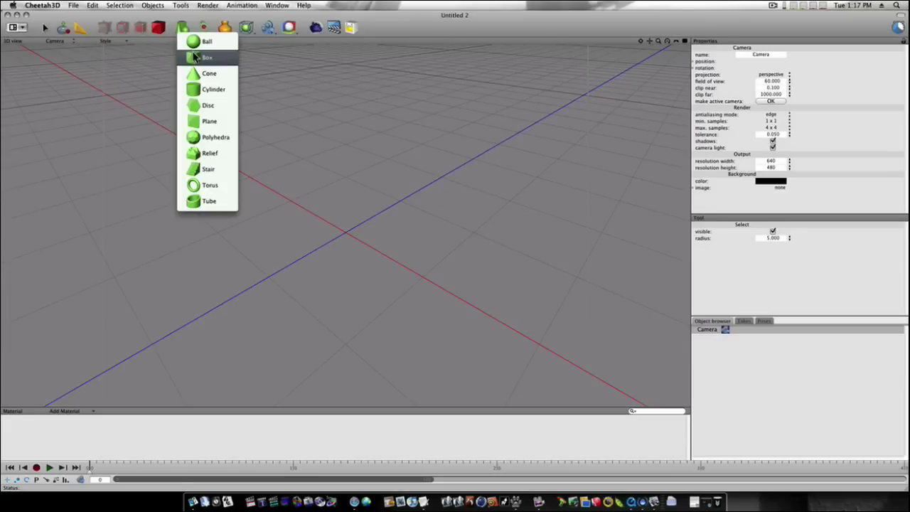
{"action": "left_click", "coordinate": [192, 55]}
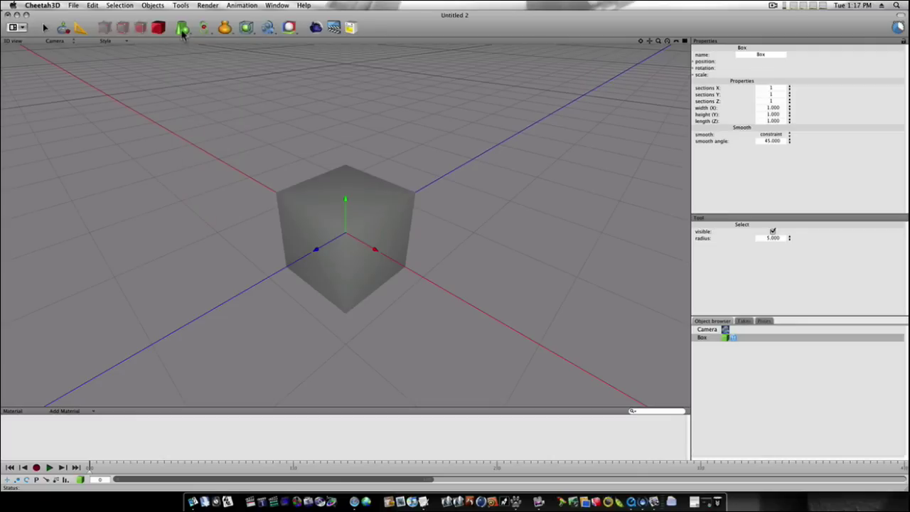
{"action": "left_click", "coordinate": [183, 29]}
{"action": "left_click", "coordinate": [196, 73]}
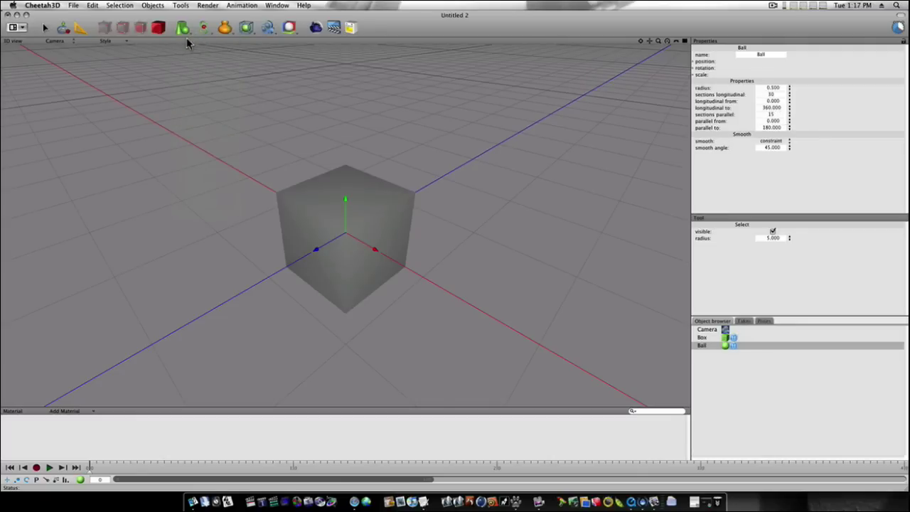
Convert both the box and the ball into editable polygon objects
{"action": "left_click", "coordinate": [724, 339]}
{"action": "key", "text": "super+e"}
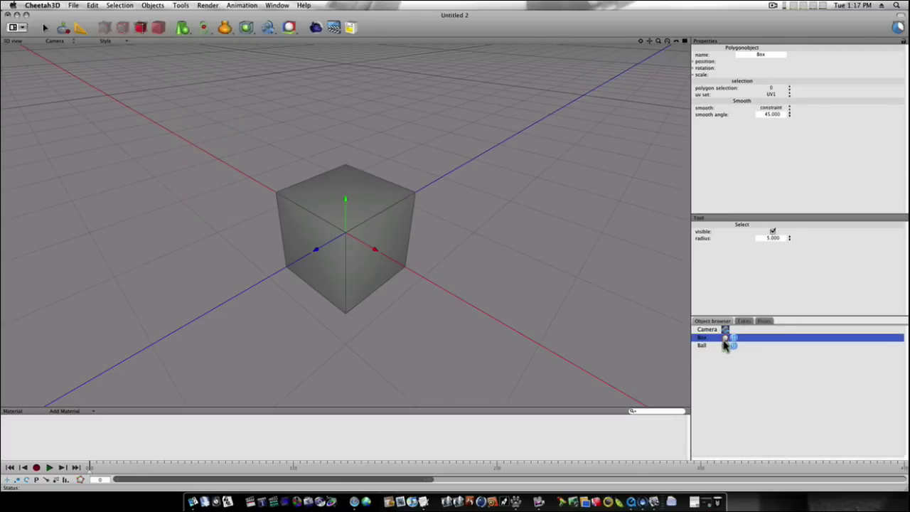
{"action": "left_click", "coordinate": [724, 347]}
{"action": "key", "text": "super+e"}
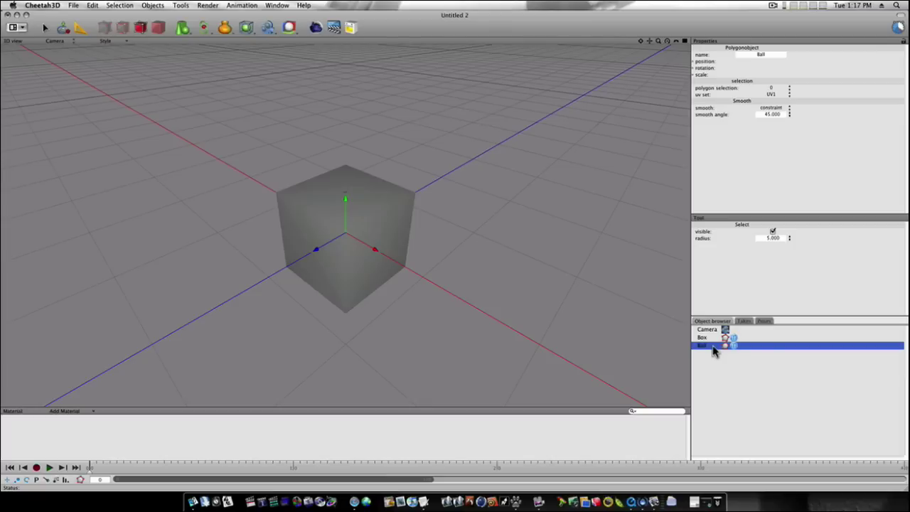
Activate the Transform tool for moving objects and switch from polygon mode to object mode
{"action": "left_click", "coordinate": [64, 31]}
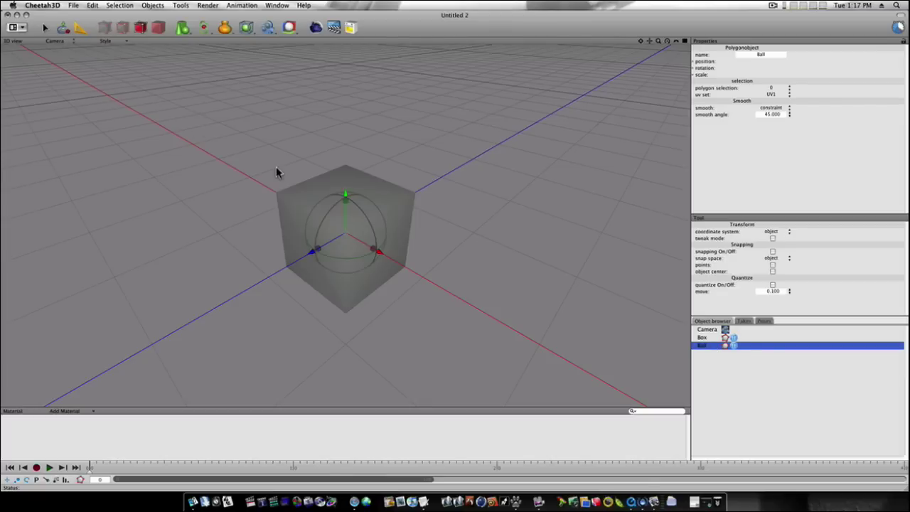
{"action": "left_click", "coordinate": [345, 193]}
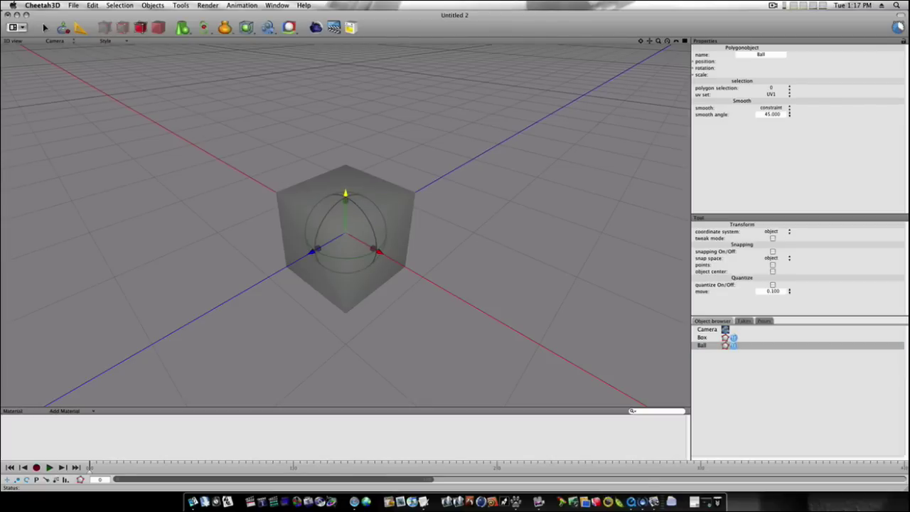
{"action": "left_click", "coordinate": [723, 340]}
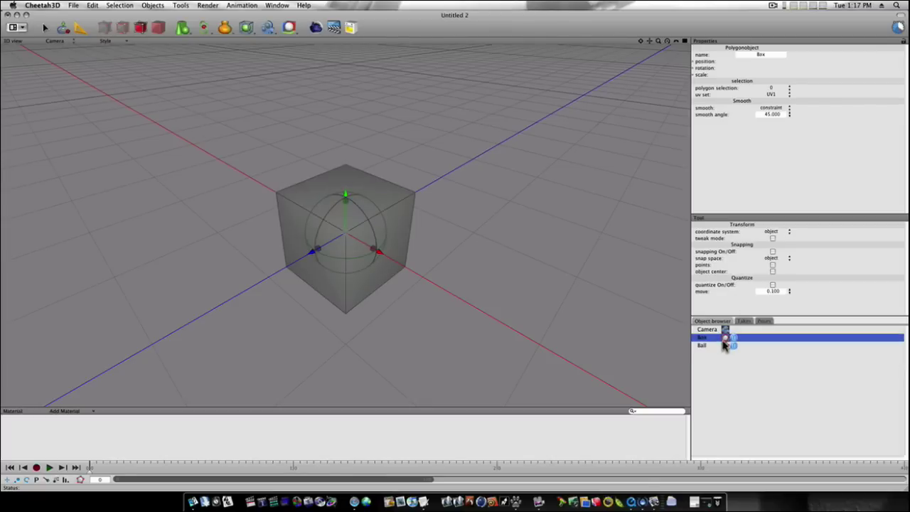
{"action": "left_click", "coordinate": [379, 252]}
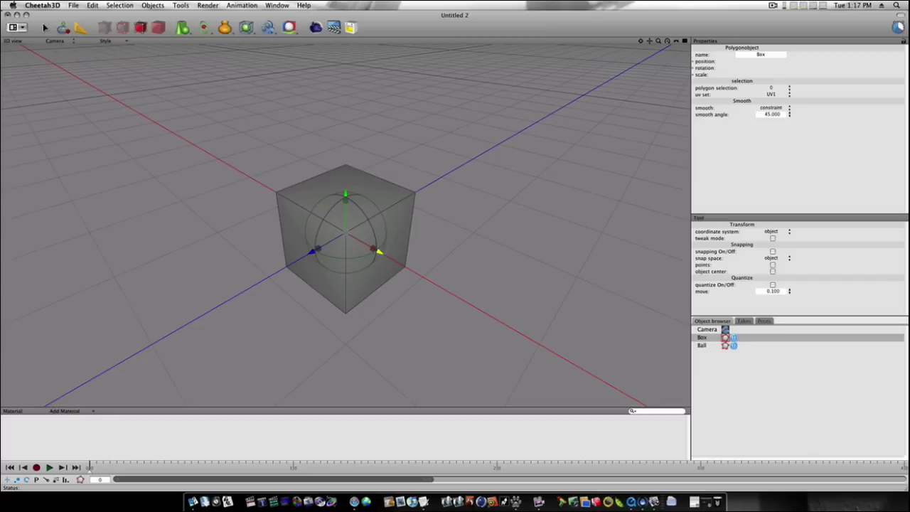
{"action": "left_click", "coordinate": [157, 32]}
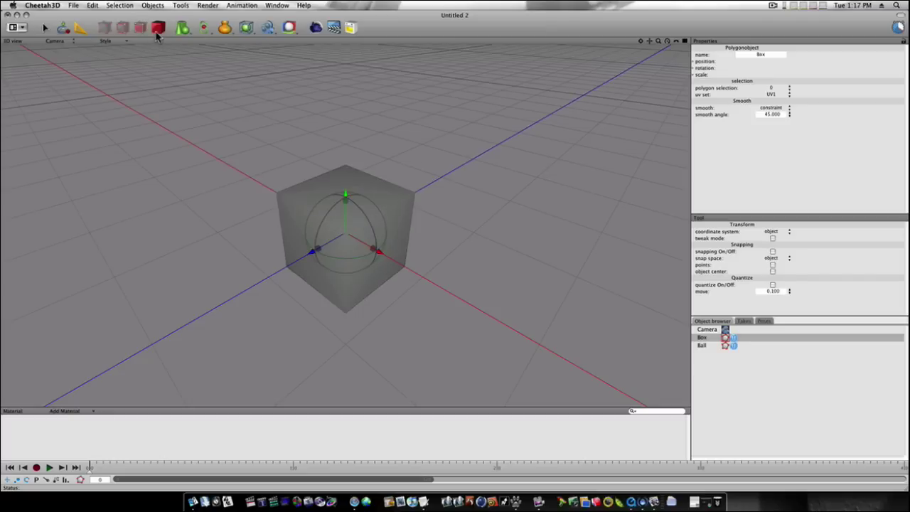
Move the ball up and outward along X and Z so it overlaps the box's upper front corner
{"action": "left_click", "coordinate": [701, 345]}
{"action": "left_click_drag", "start_coordinate": [346, 198], "coordinate": [344, 152]}
{"action": "right_click_drag", "start_coordinate": [344, 153], "coordinate": [384, 202]}
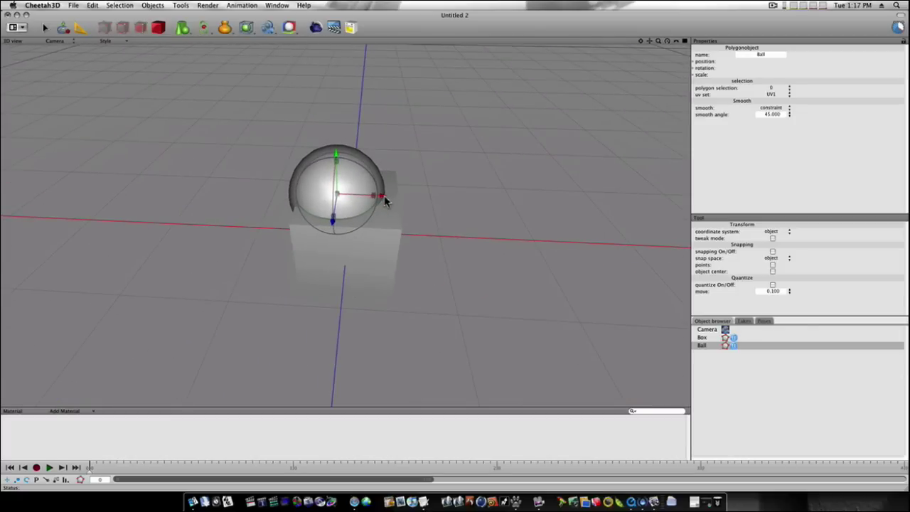
{"action": "left_click_drag", "start_coordinate": [385, 202], "coordinate": [437, 259]}
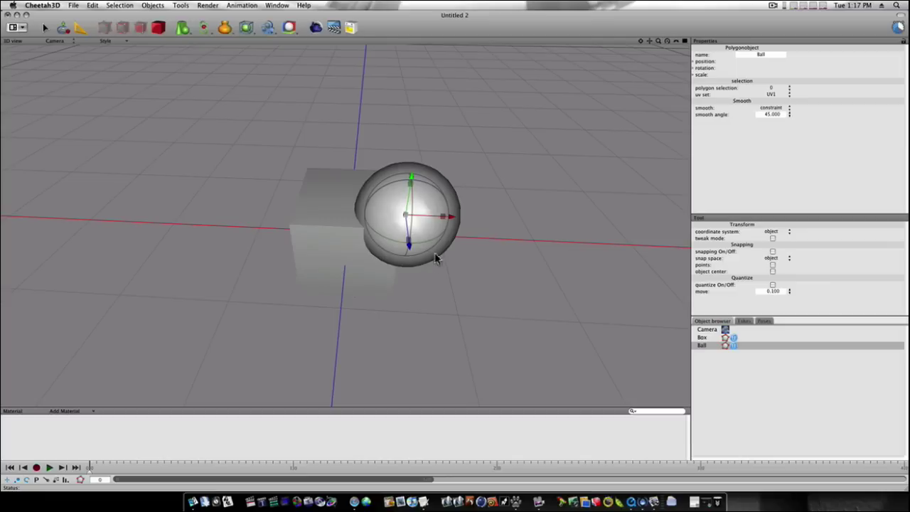
{"action": "left_click_drag", "start_coordinate": [449, 224], "coordinate": [396, 249]}
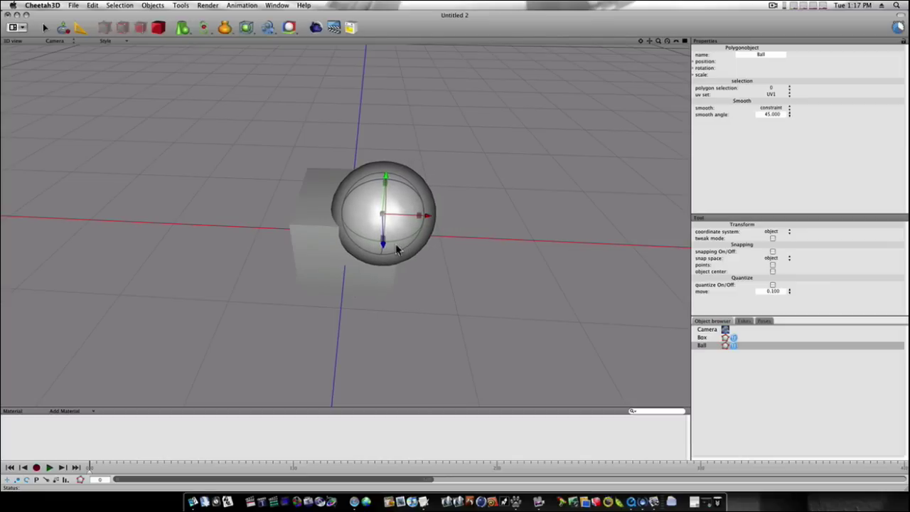
{"action": "right_click_drag", "start_coordinate": [439, 304], "coordinate": [487, 254]}
{"action": "key", "text": "Home"}
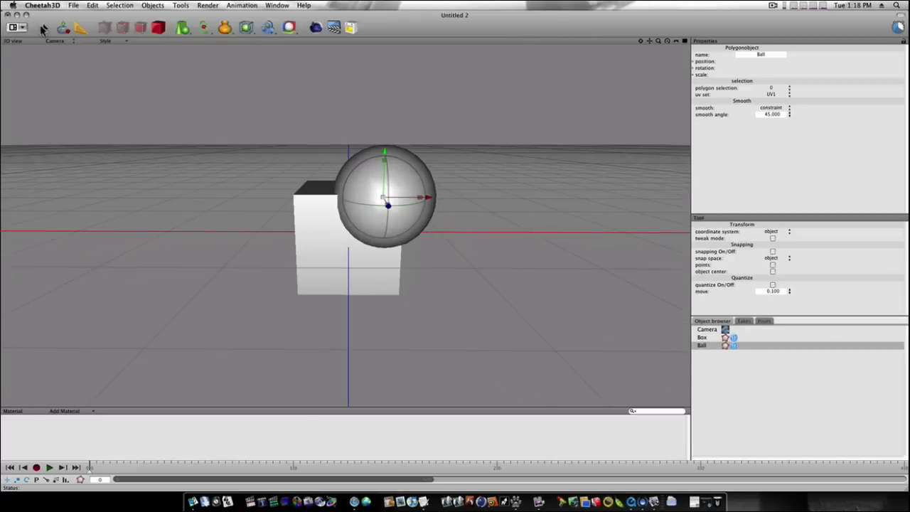
{"action": "left_click", "coordinate": [44, 28]}
{"action": "right_click_drag", "start_coordinate": [455, 311], "coordinate": [513, 237]}
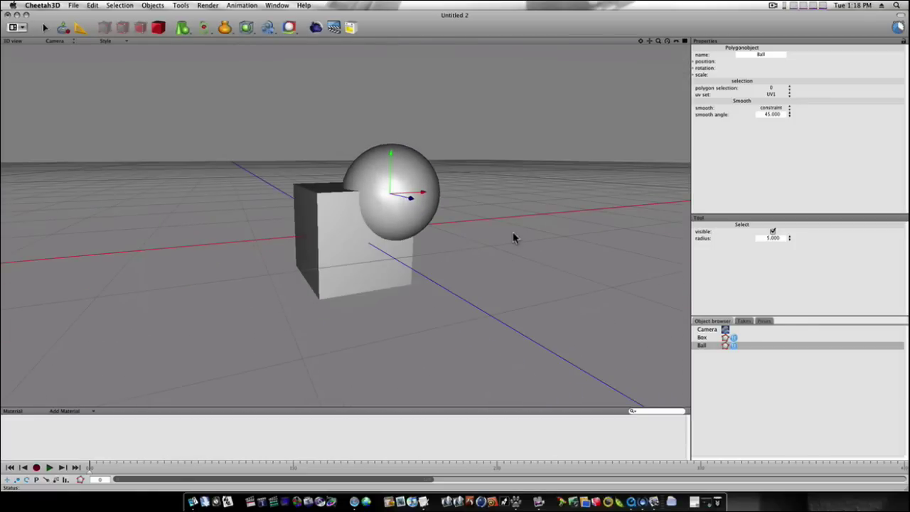
Add a Boolean object and nest the box above the ball inside it, so the ball is subtracted from the box
{"action": "left_click", "coordinate": [225, 27]}
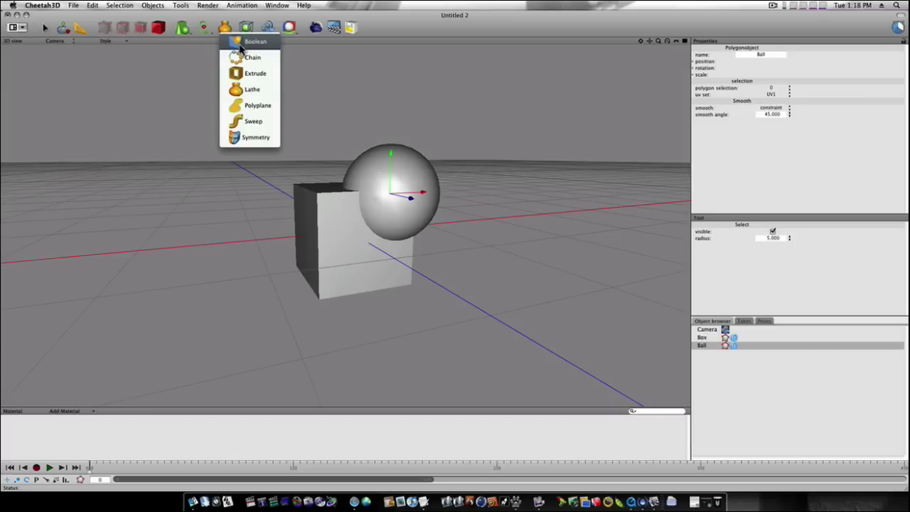
{"action": "left_click", "coordinate": [239, 44]}
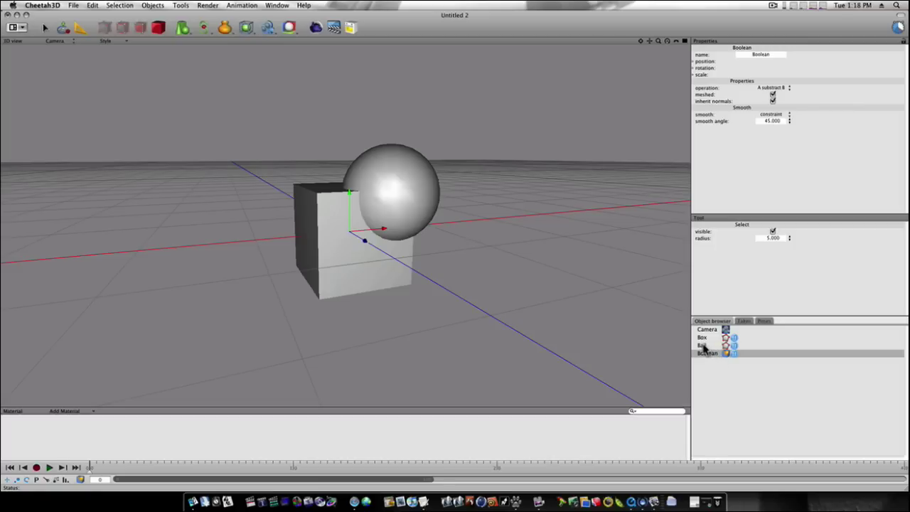
{"action": "left_click_drag", "start_coordinate": [704, 346], "coordinate": [706, 366]}
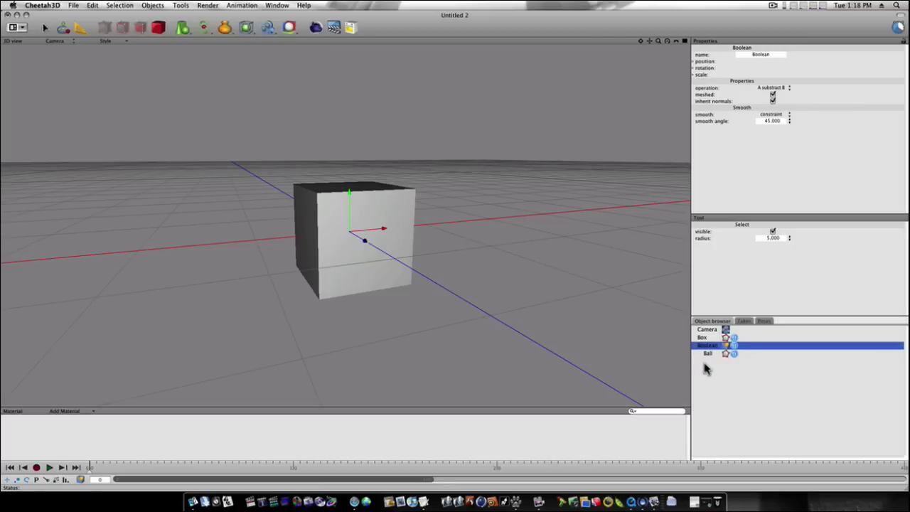
{"action": "key", "text": "super+z"}
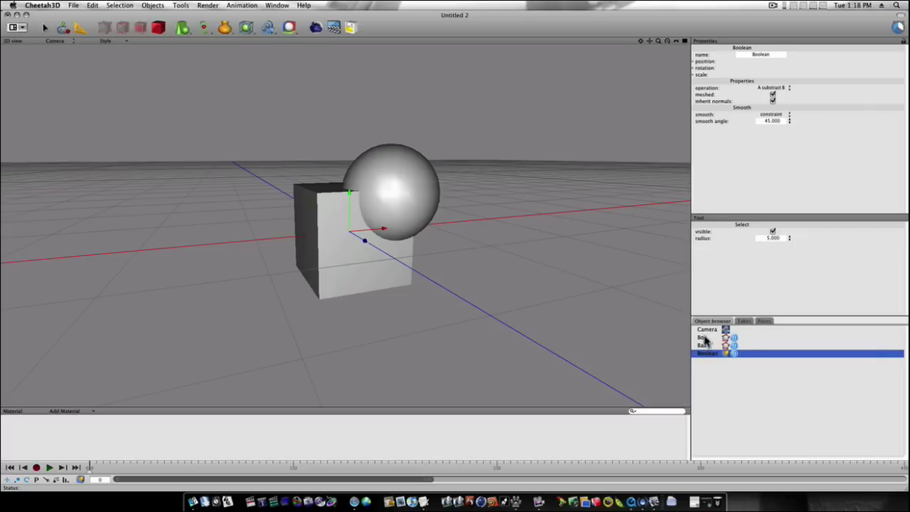
{"action": "left_click_drag", "start_coordinate": [704, 337], "coordinate": [709, 361]}
{"action": "key", "text": "super+z"}
{"action": "left_click_drag", "start_coordinate": [707, 355], "coordinate": [703, 343]}
{"action": "key", "text": "super+z"}
{"action": "mouse_move", "coordinate": [704, 342]}
{"action": "left_mouse_down"}
{"action": "mouse_move", "coordinate": [709, 365]}
{"action": "mouse_move", "coordinate": [708, 349]}
{"action": "left_mouse_up"}
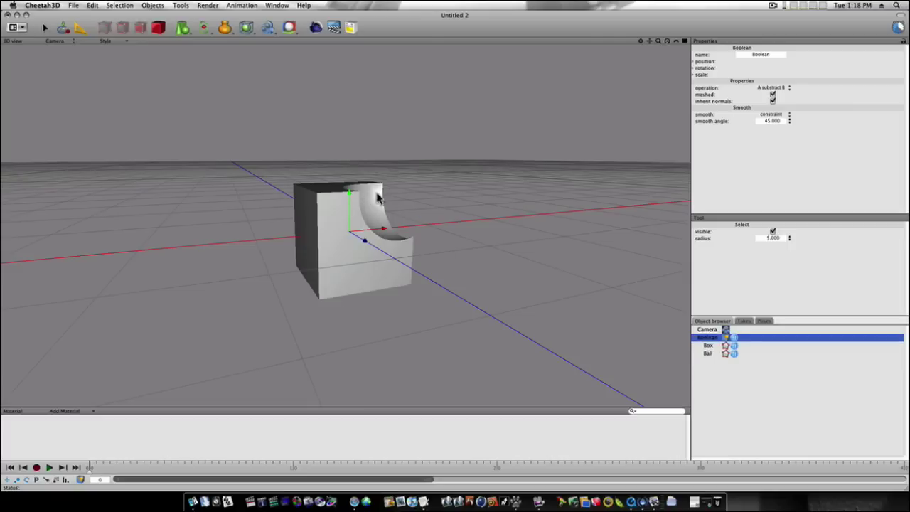
{"action": "mouse_move", "coordinate": [370, 197]}
{"action": "middle_mouse_down"}
{"action": "mouse_move", "coordinate": [362, 218]}
{"action": "mouse_move", "coordinate": [379, 212]}
{"action": "middle_mouse_up"}
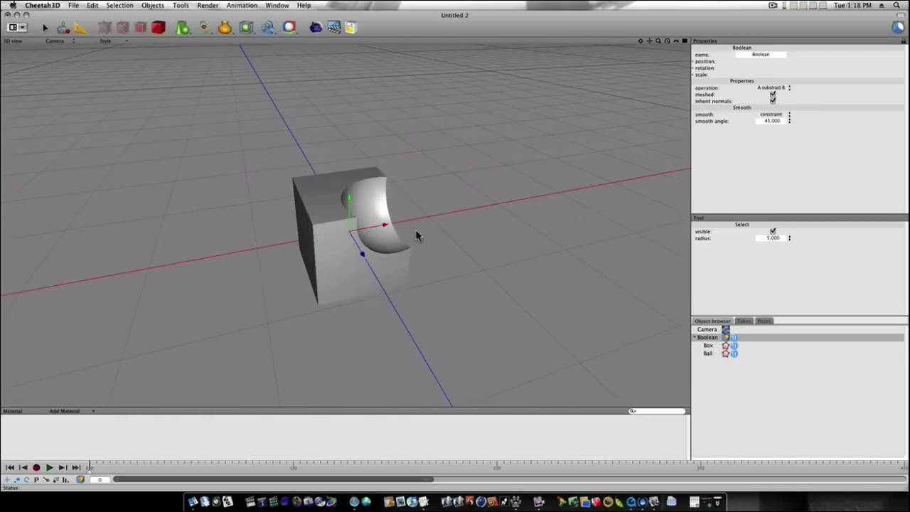
Undo the nesting and place the ball above the box in the Boolean, subtracting the box from the ball
{"action": "key", "text": "super+z"}
{"action": "key", "text": "super+z"}
{"action": "mouse_move", "coordinate": [702, 346]}
{"action": "left_mouse_down"}
{"action": "mouse_move", "coordinate": [709, 362]}
{"action": "mouse_move", "coordinate": [709, 354]}
{"action": "left_mouse_up"}
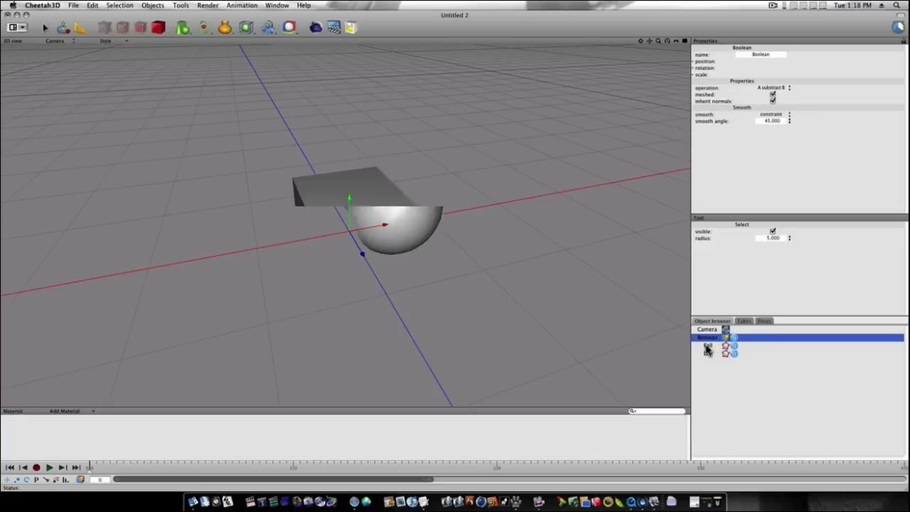
{"action": "middle_click_drag", "start_coordinate": [364, 273], "coordinate": [385, 267]}
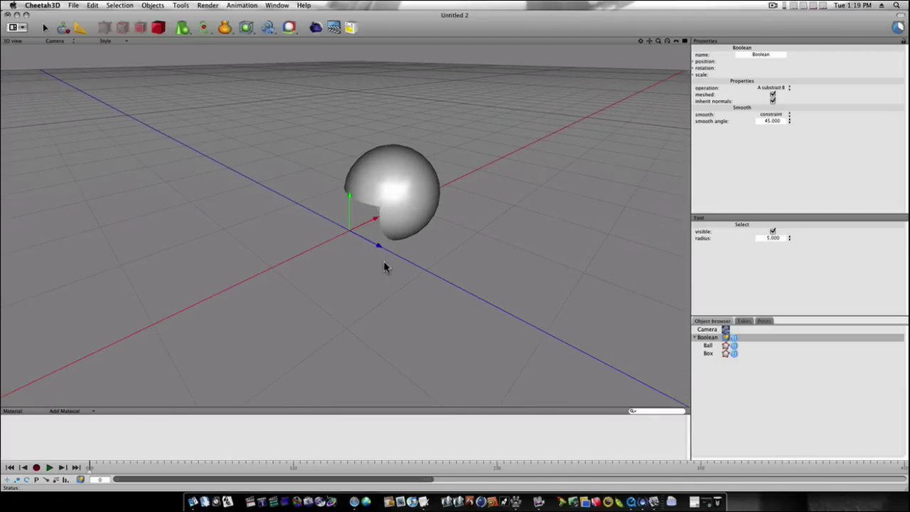
Undo the ball-first nesting and nest the box above the ball in the Boolean again
{"action": "key", "text": "super+z"}
{"action": "key", "text": "super+z"}
{"action": "mouse_move", "coordinate": [702, 342]}
{"action": "left_mouse_down"}
{"action": "mouse_move", "coordinate": [709, 368]}
{"action": "mouse_move", "coordinate": [707, 351]}
{"action": "left_mouse_up"}
{"action": "right_click_drag", "start_coordinate": [497, 267], "coordinate": [453, 260]}
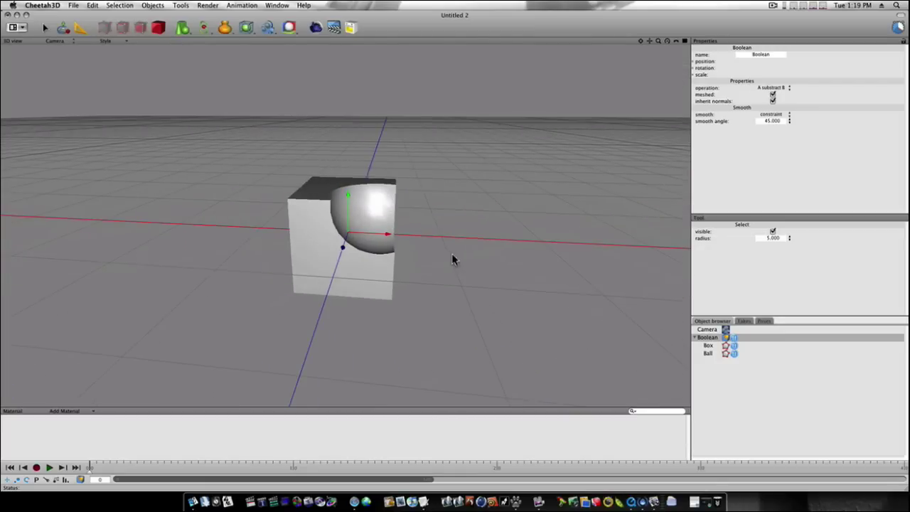
Try the Boolean's A union B and A intersect B operations on the box and ball
{"action": "left_click", "coordinate": [704, 339]}
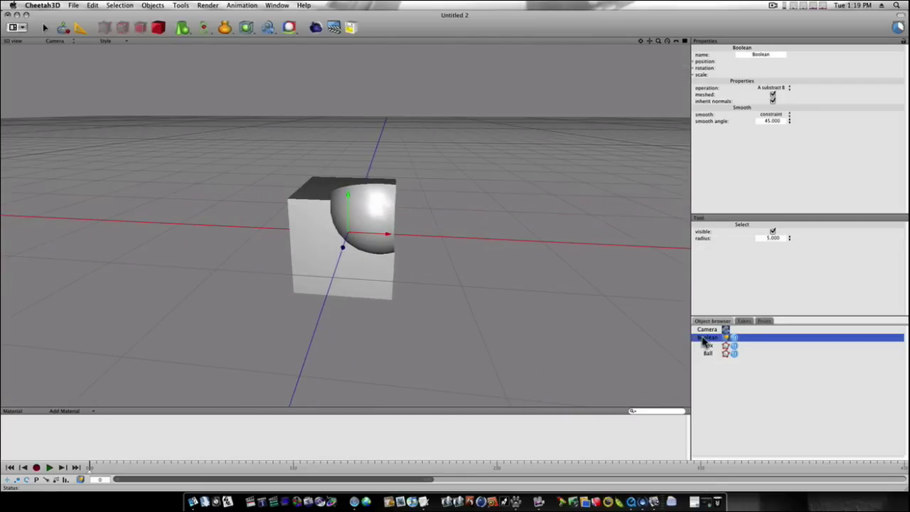
{"action": "left_click", "coordinate": [789, 88]}
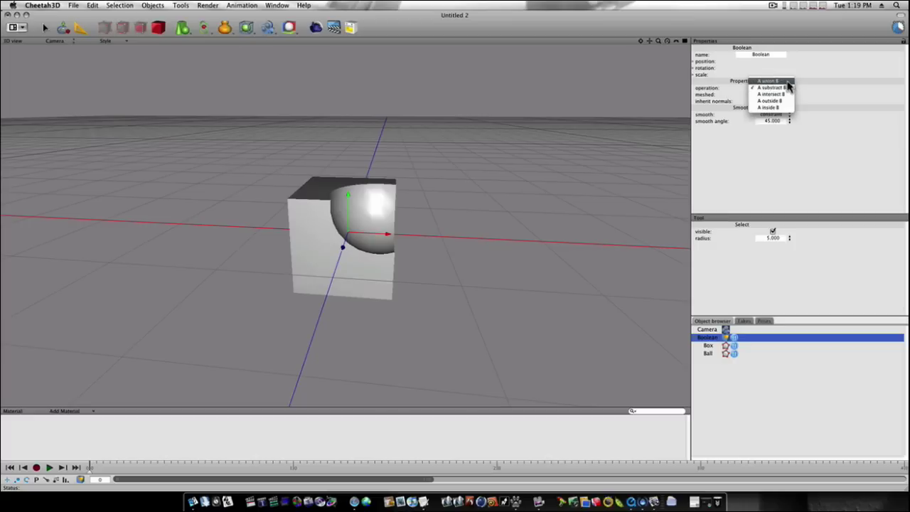
{"action": "left_click", "coordinate": [787, 82]}
{"action": "left_click", "coordinate": [787, 89]}
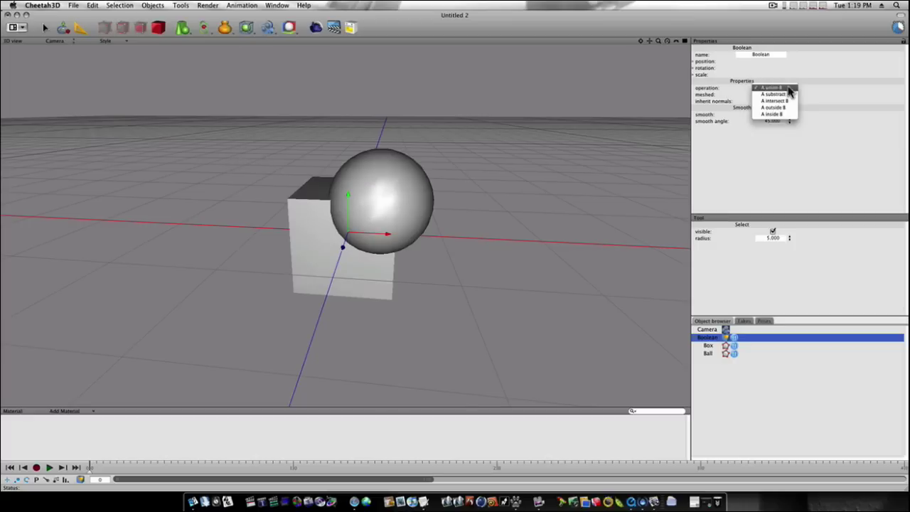
{"action": "left_click", "coordinate": [788, 101]}
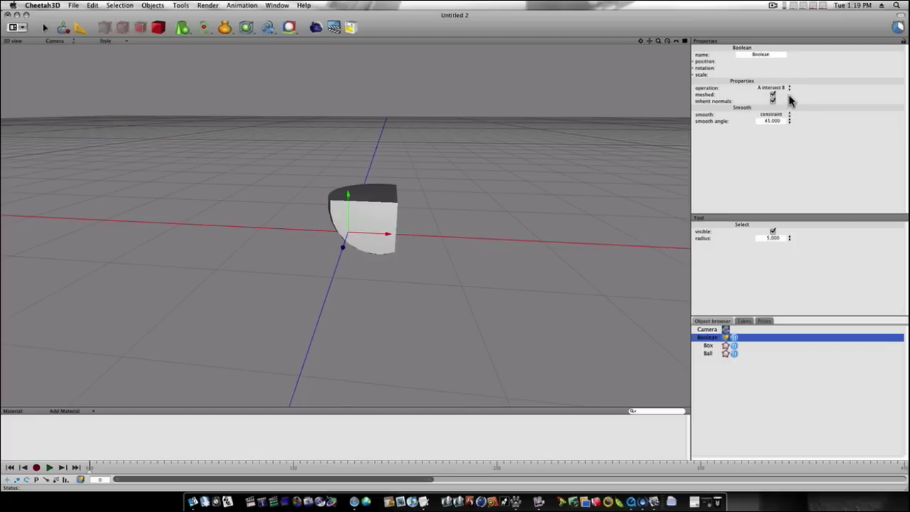
{"action": "right_click_drag", "start_coordinate": [530, 163], "coordinate": [506, 179]}
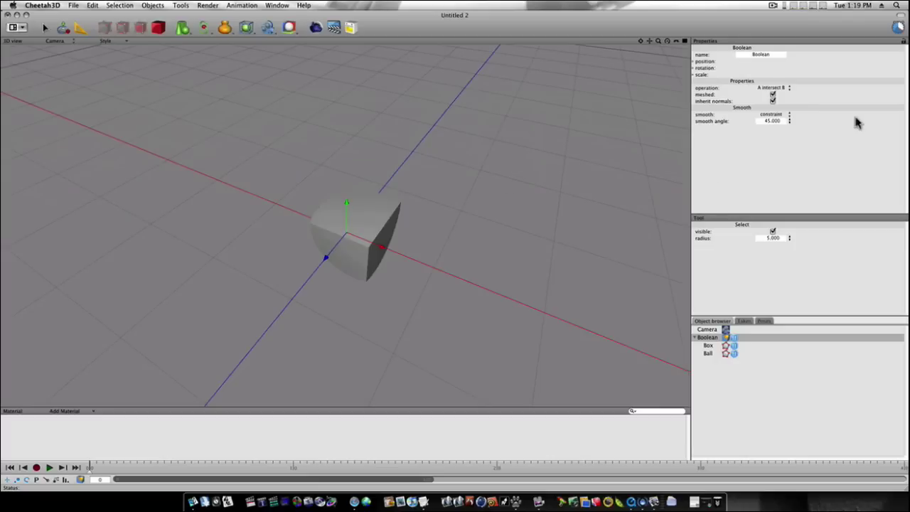
Try the Boolean's A outside B and A inside B operations and view the resulting shape
{"action": "left_click", "coordinate": [788, 87]}
{"action": "left_click", "coordinate": [787, 94]}
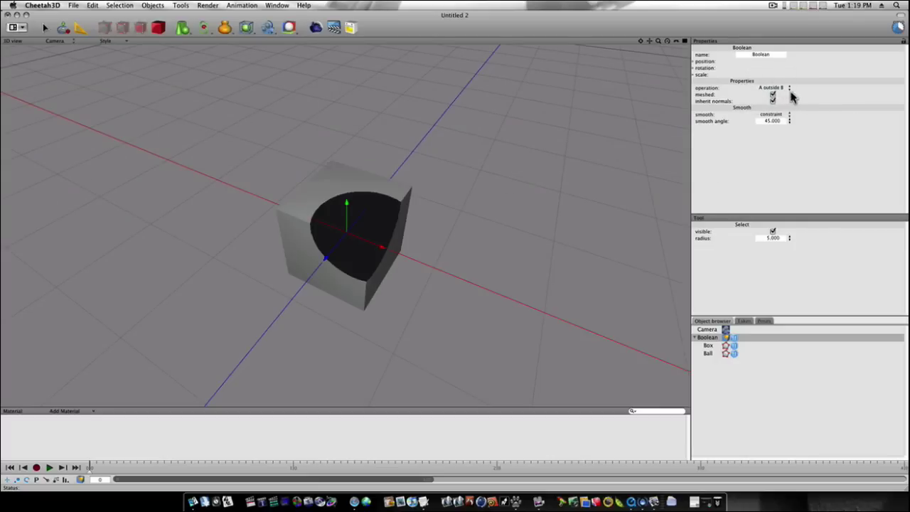
{"action": "left_click", "coordinate": [790, 91]}
{"action": "left_click", "coordinate": [791, 94]}
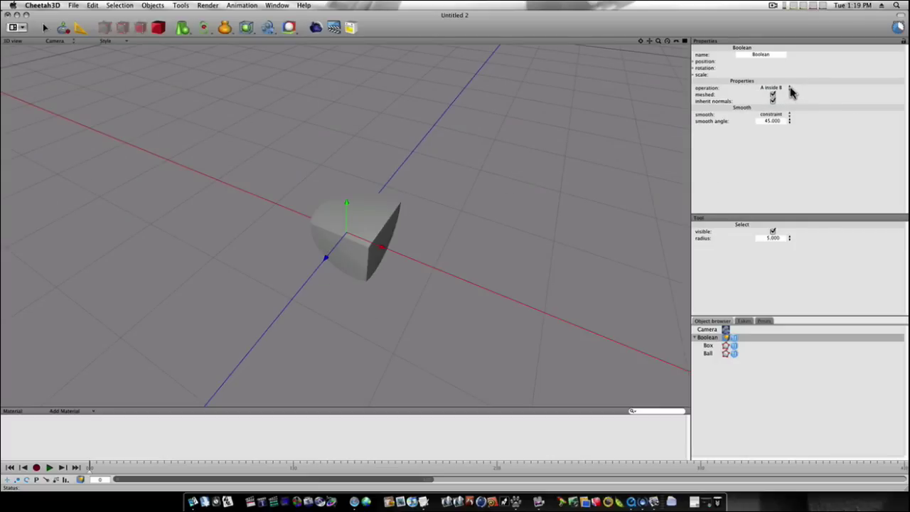
{"action": "right_click_drag", "start_coordinate": [473, 231], "coordinate": [795, 173]}
Set the Boolean's operation back to A substract B
{"action": "left_click", "coordinate": [789, 88]}
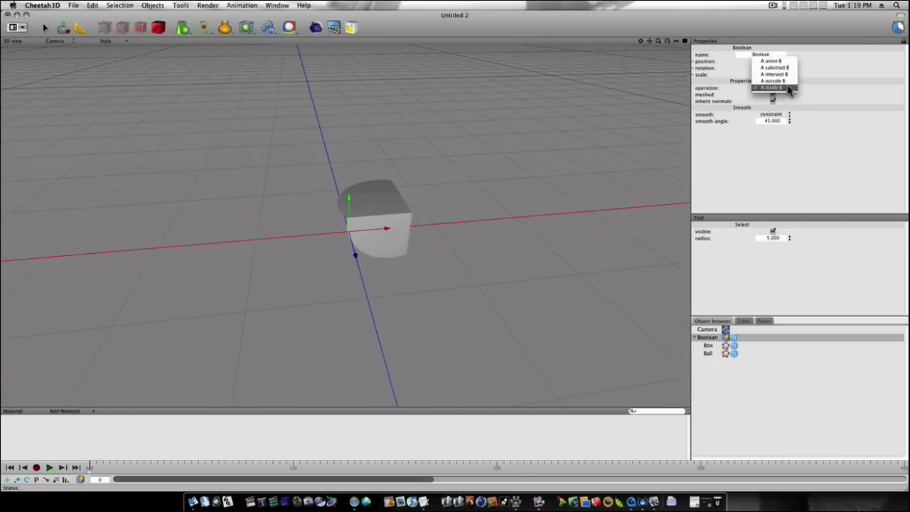
{"action": "left_click", "coordinate": [787, 69]}
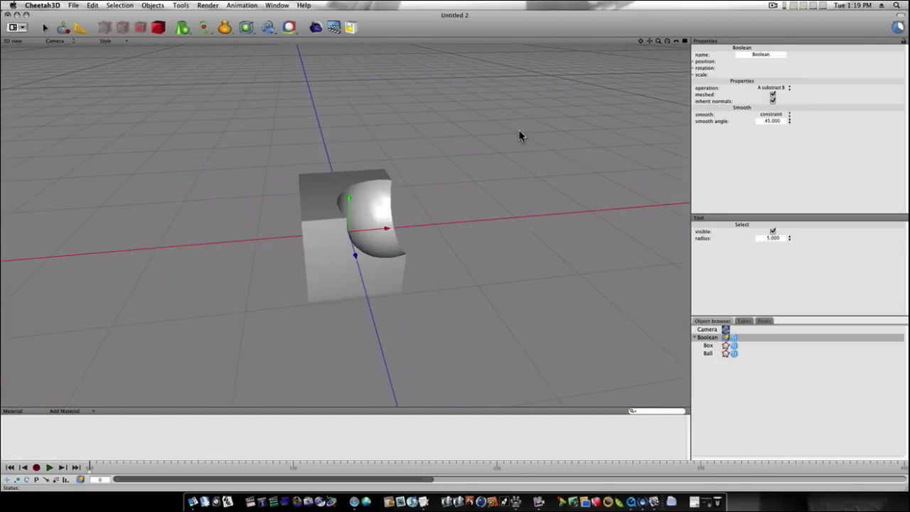
{"action": "right_click_drag", "start_coordinate": [520, 136], "coordinate": [499, 162]}
Try converting the whole Boolean into an editable polygon object, and undo the conversion
{"action": "left_click", "coordinate": [727, 338]}
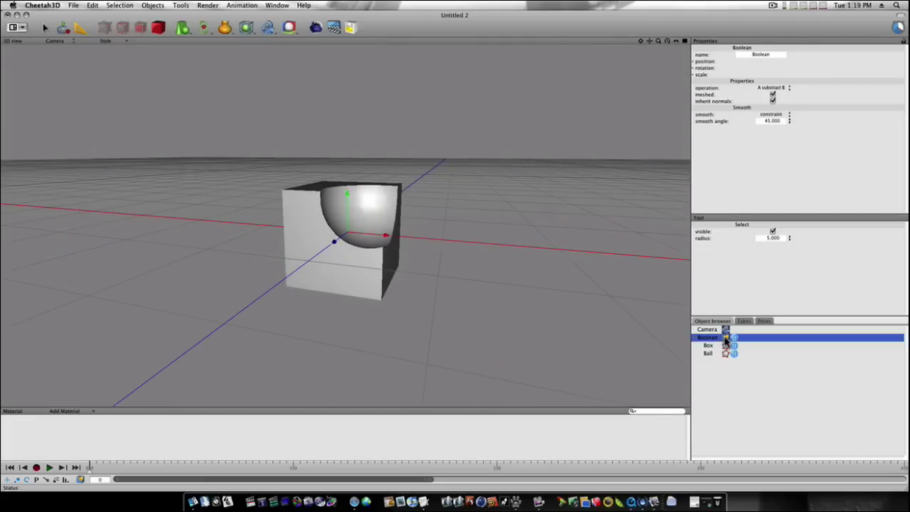
{"action": "key", "text": "super+e"}
{"action": "right_click_drag", "start_coordinate": [278, 240], "coordinate": [311, 260]}
{"action": "key", "text": "super+z"}
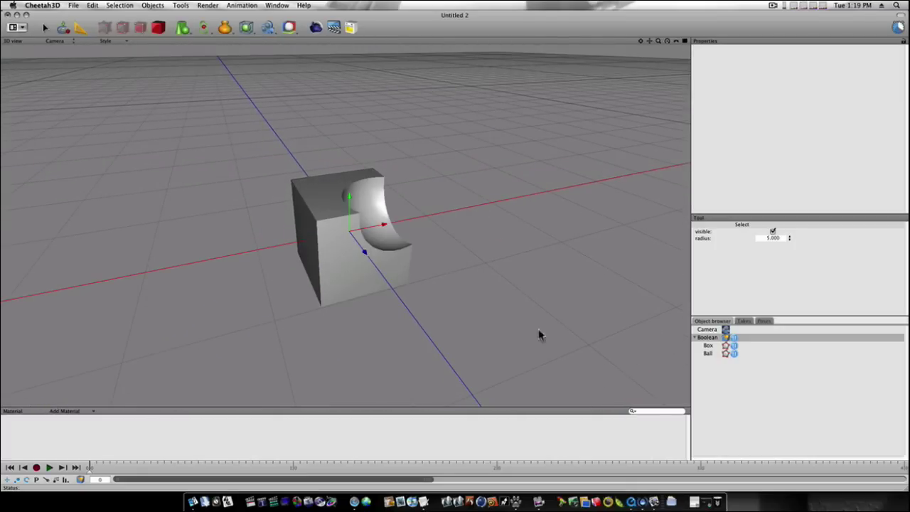
{"action": "right_click_drag", "start_coordinate": [539, 329], "coordinate": [617, 349]}
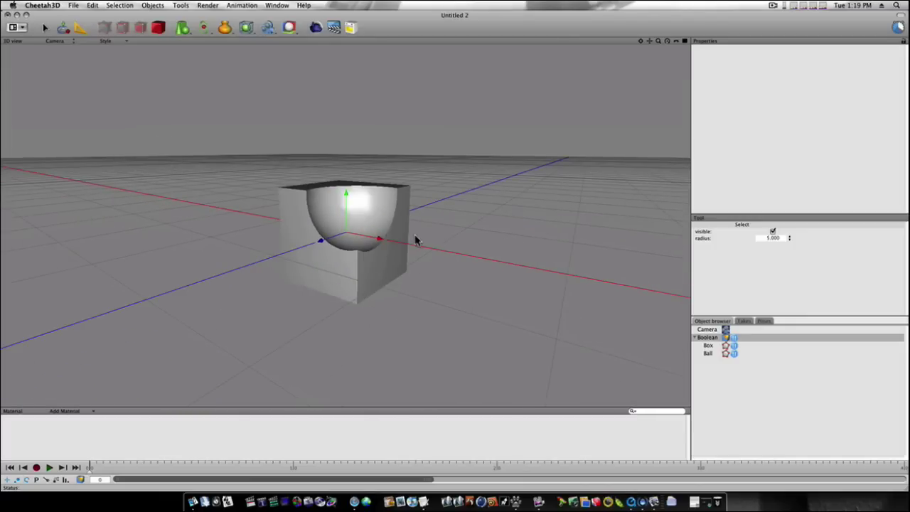
{"action": "right_click_drag", "start_coordinate": [417, 240], "coordinate": [320, 239]}
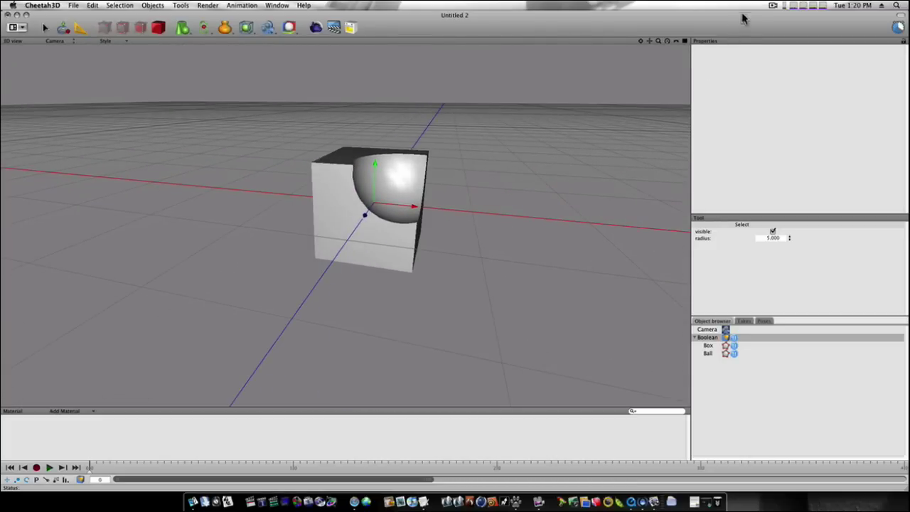